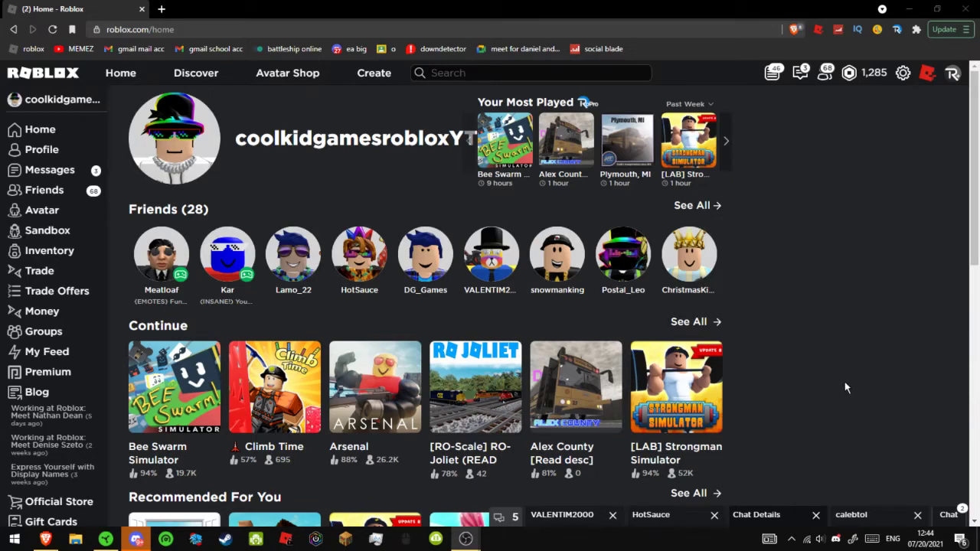
# Step: Minimize the browser, search Windows for "roblox player" and open the Roblox Player app's file location
pyautogui.moveTo(582, 260)
pyautogui.click(909, 10)
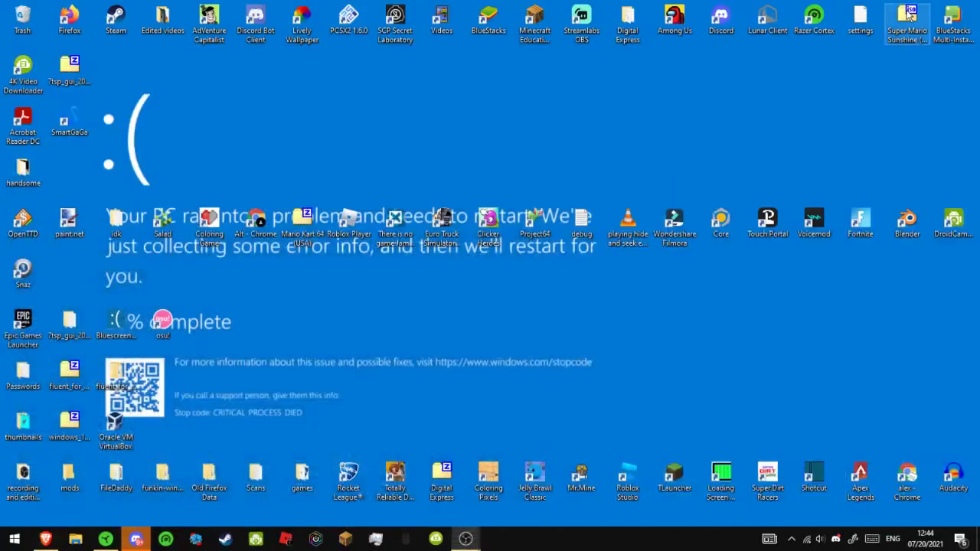
pyautogui.click(13, 536)
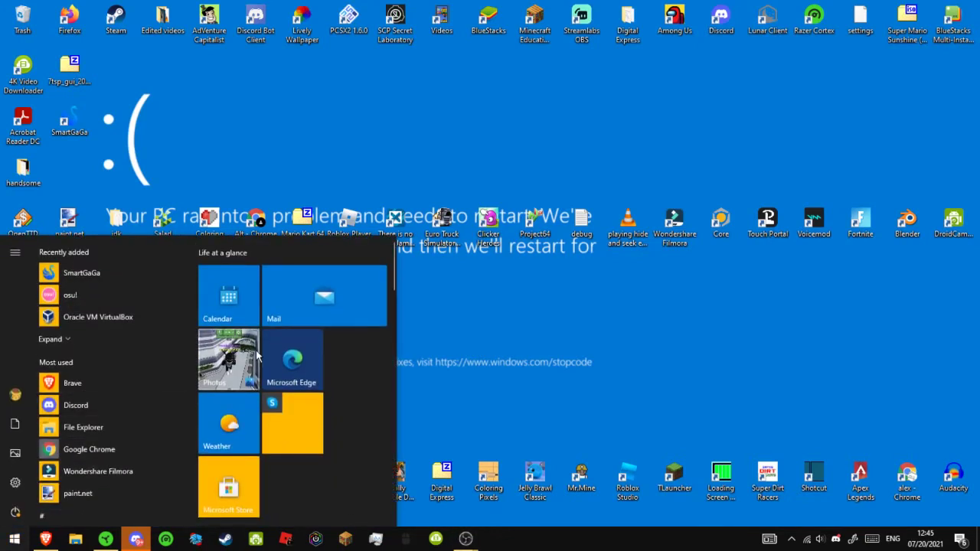
pyautogui.write('roblox p')
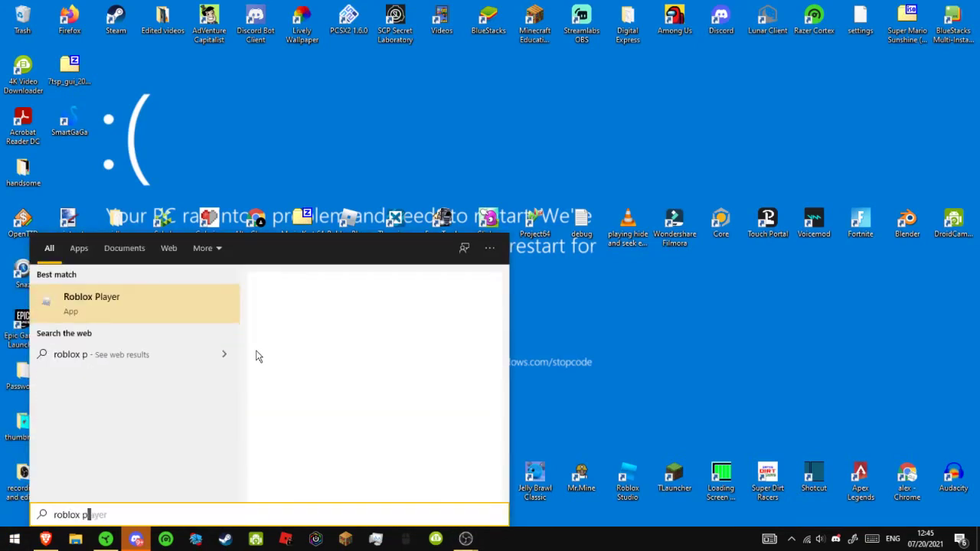
pyautogui.write('layer')
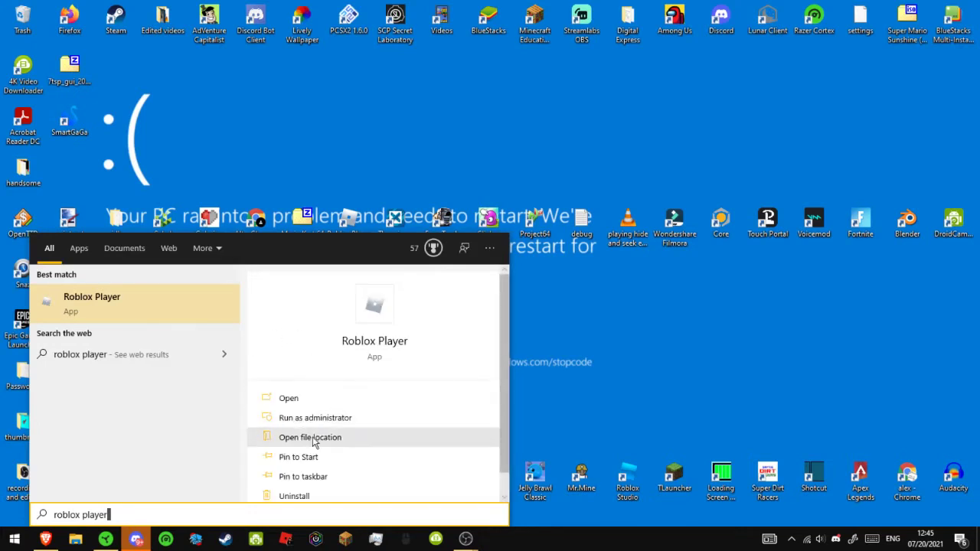
pyautogui.click(315, 440)
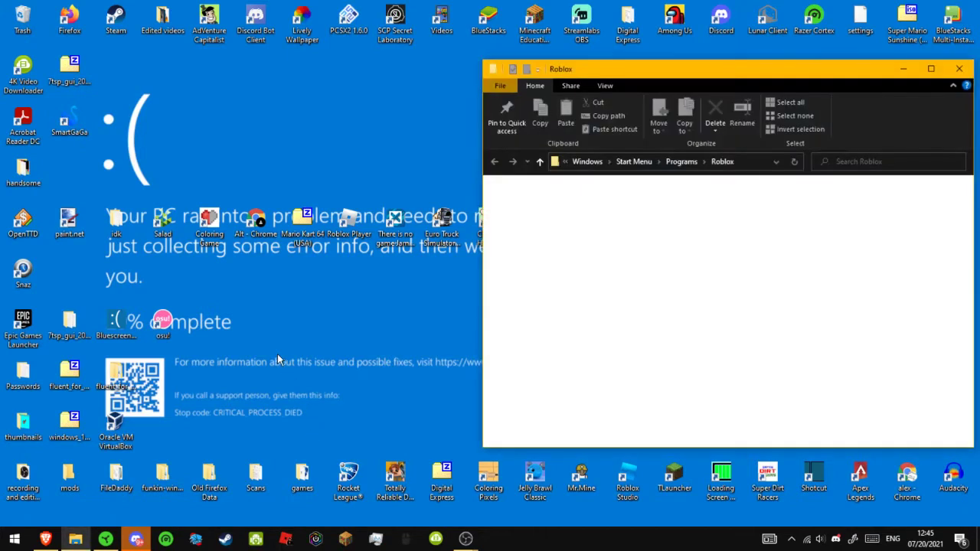
# Step: Open the file location of the Roblox Player shortcut to reach its version folder
pyautogui.moveTo(576, 70); pyautogui.dragTo(425, 74)
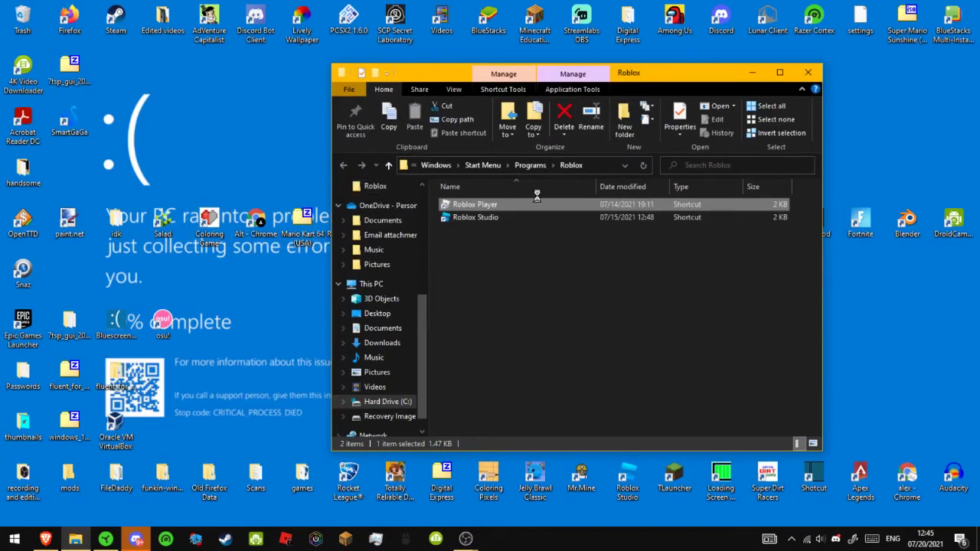
pyautogui.doubleClick(575, 203)
pyautogui.rightClick(575, 205)
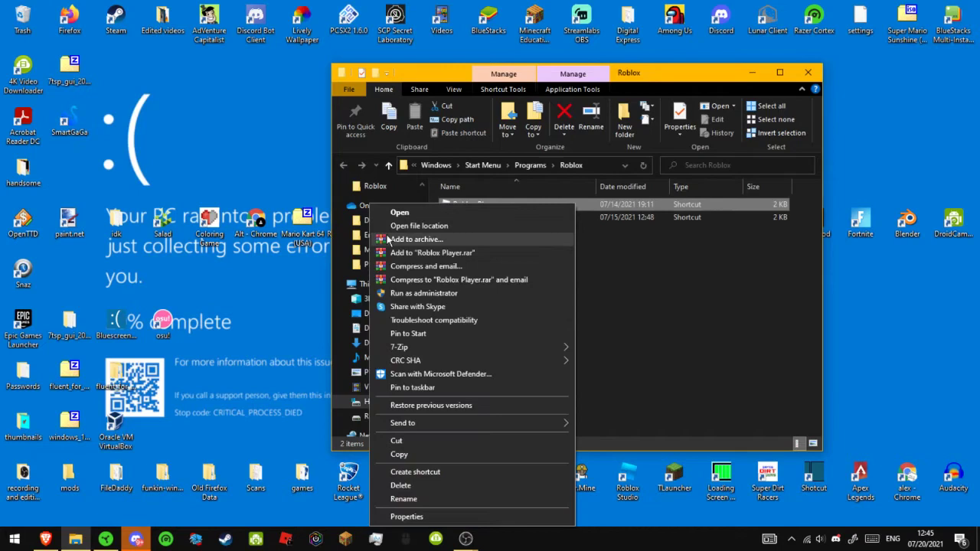
pyautogui.click(460, 227)
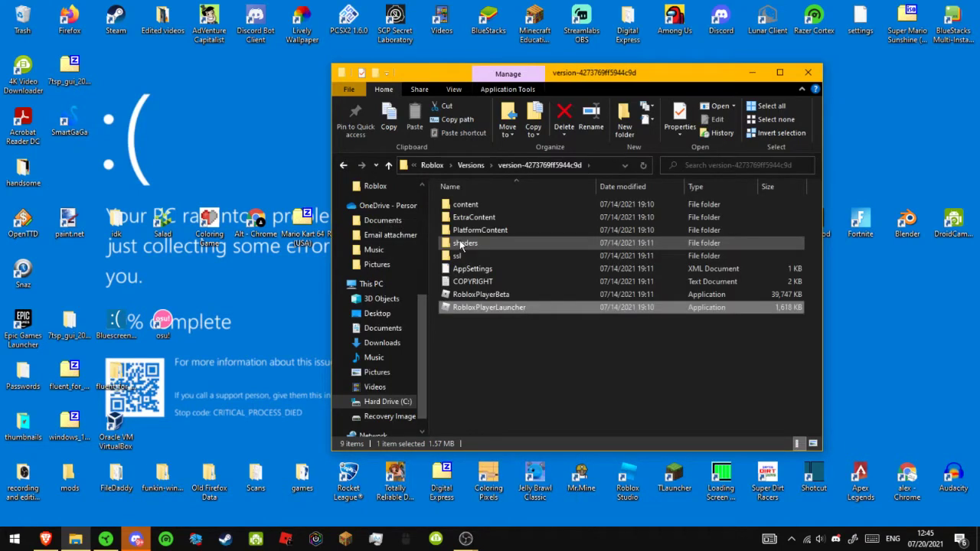
# Step: Open the textures folder inside the content folder and maximize the window
pyautogui.doubleClick(463, 206)
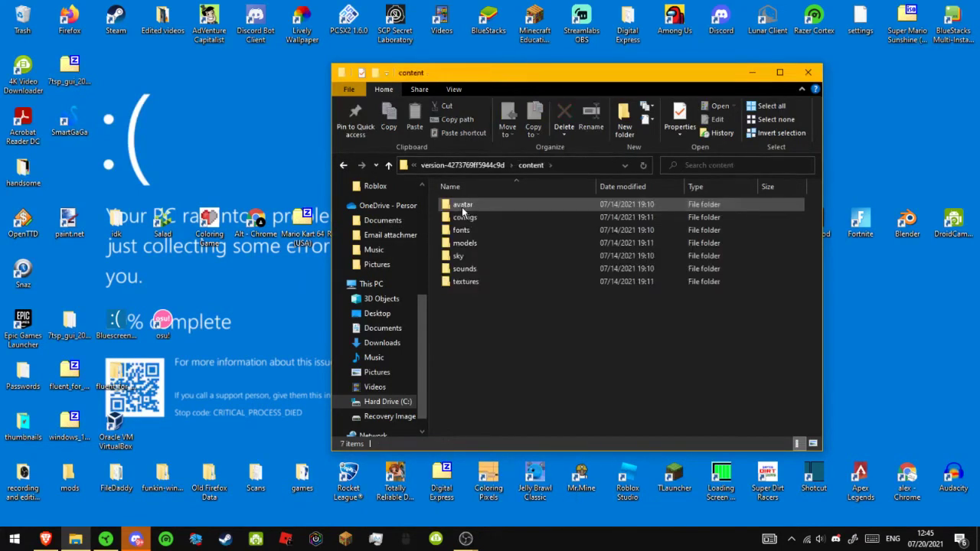
pyautogui.doubleClick(465, 282)
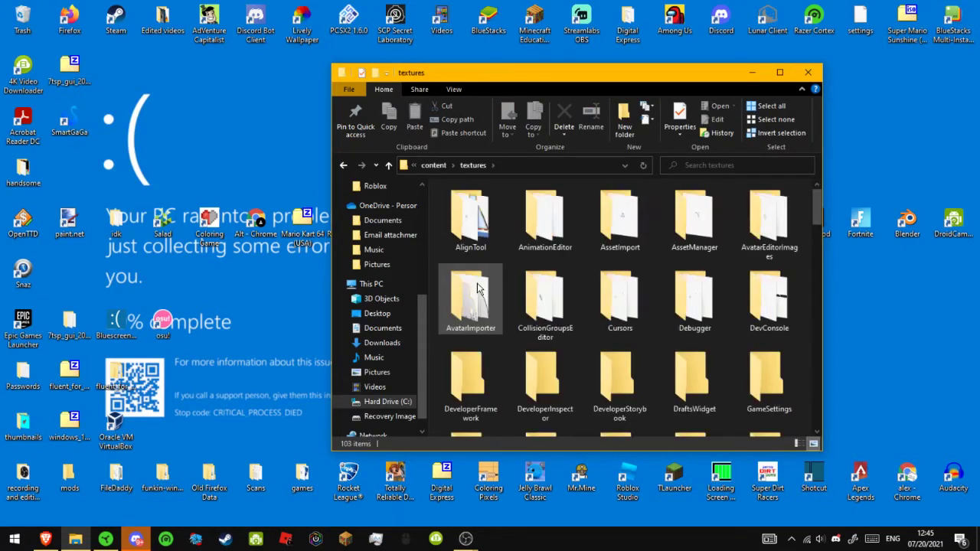
pyautogui.scroll(-10, 556, 285)
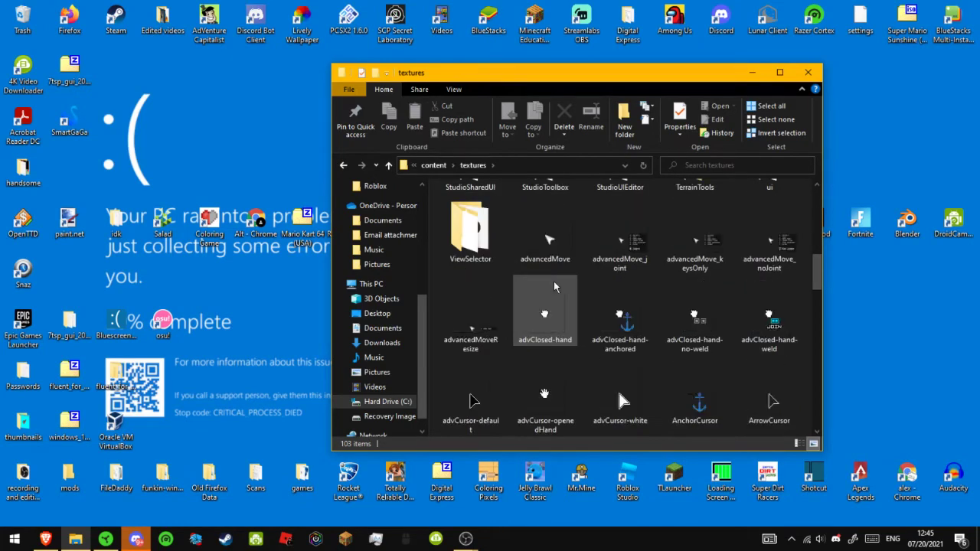
pyautogui.click(780, 73)
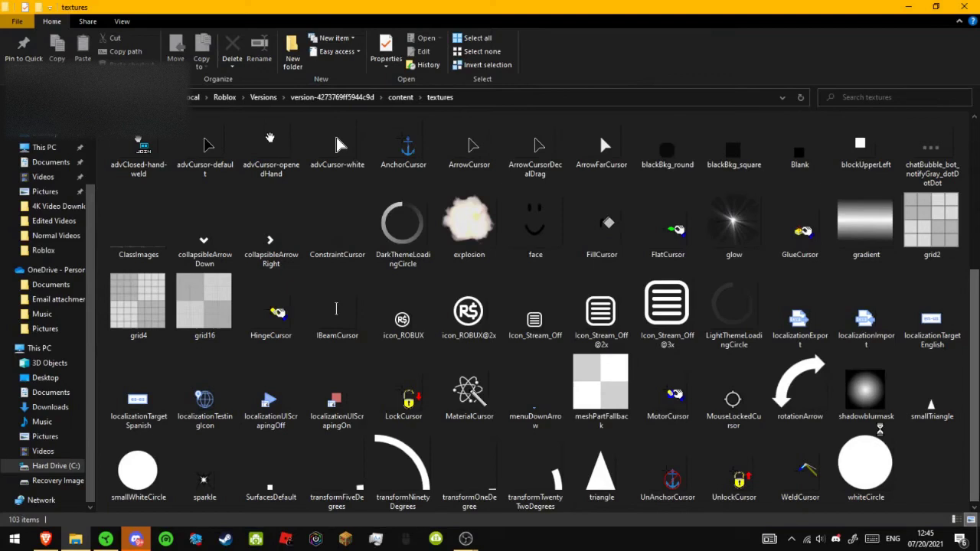
# Step: Set the textures folder's view to medium icons
pyautogui.rightClick(775, 306)
pyautogui.moveTo(834, 358)
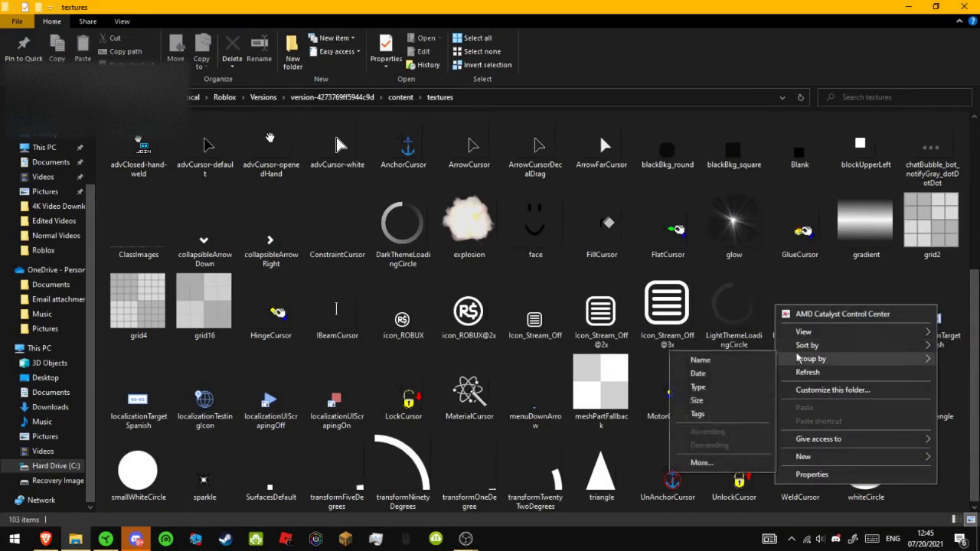
pyautogui.moveTo(812, 345)
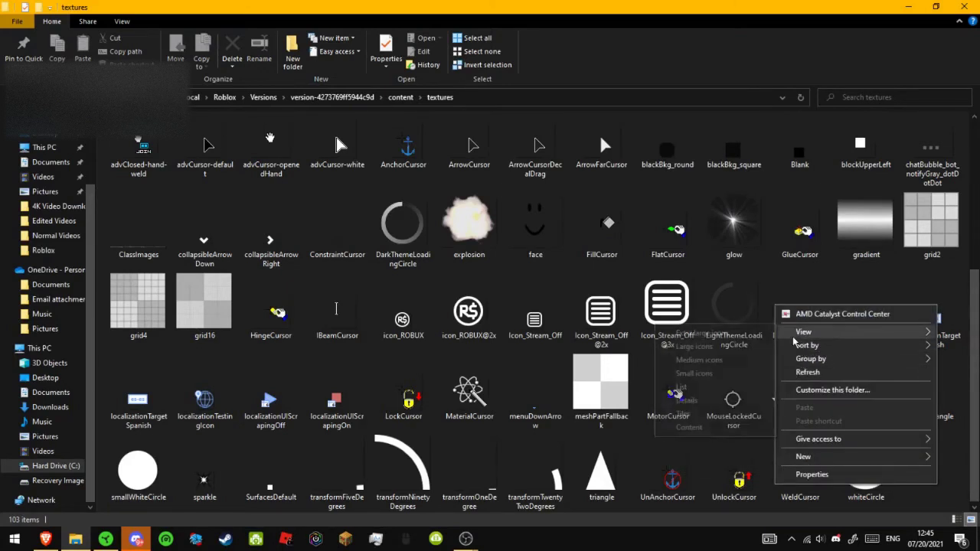
pyautogui.click(699, 360)
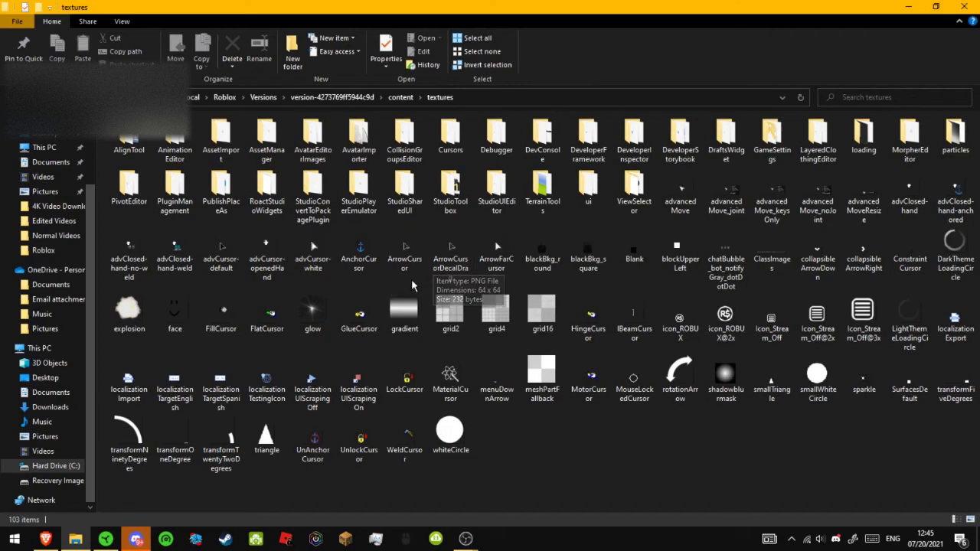
# Step: Move the ArrowCursor and ArrowFarCursor images from the textures folder into the Cursors folder
pyautogui.click(406, 259)
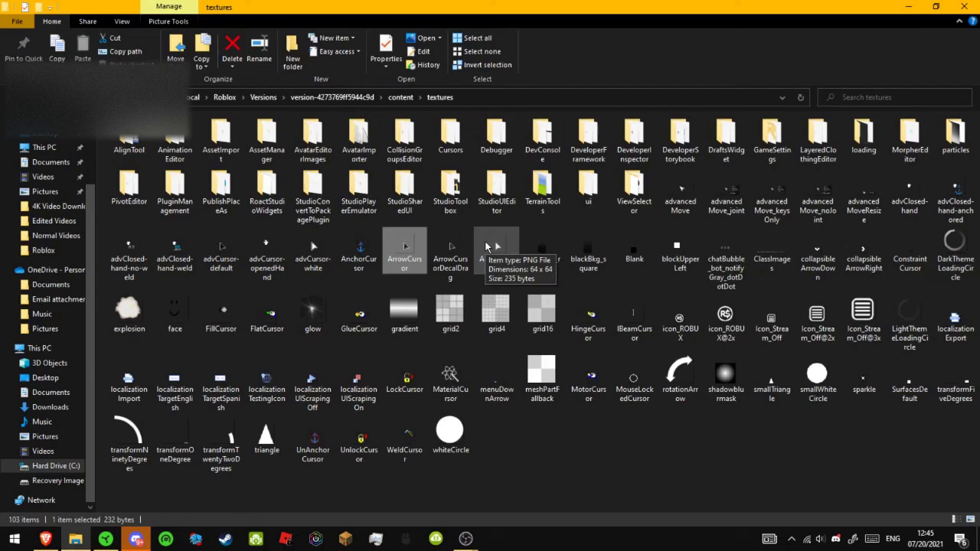
pyautogui.keyDown('ctrl'); pyautogui.click(486, 247); pyautogui.keyUp('ctrl')
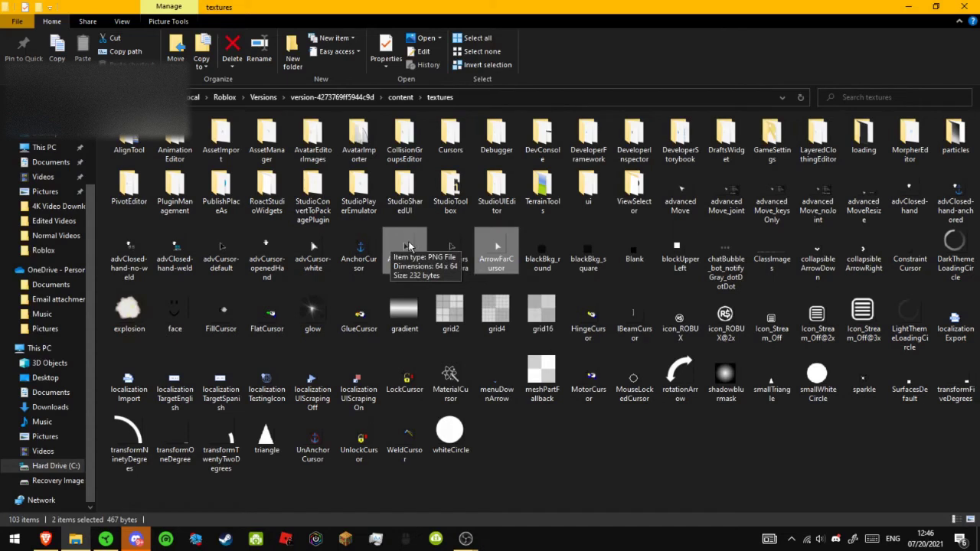
pyautogui.moveTo(406, 247); pyautogui.dragTo(448, 145)
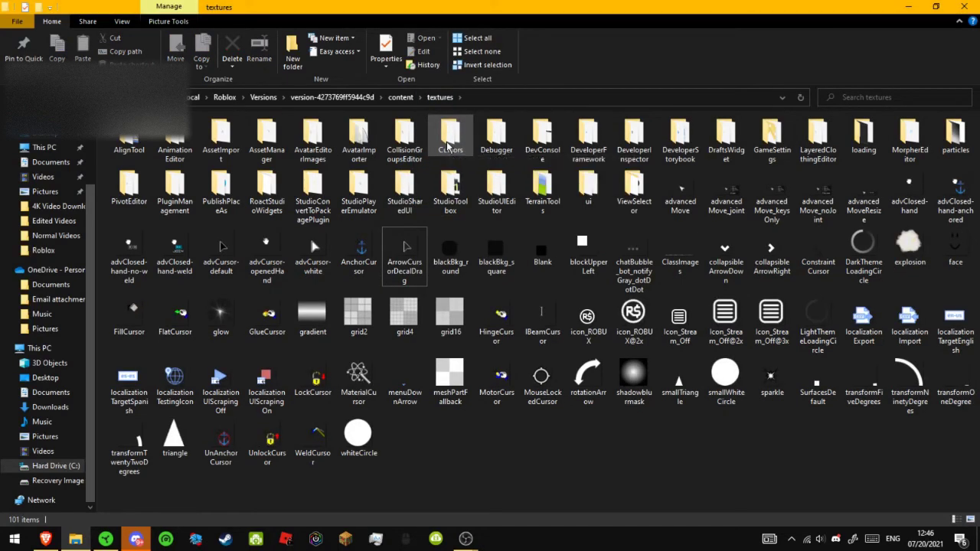
# Step: In the Cursors folder, move ArrowCursor and ArrowFarCursor into the KeyboardMouse folder, replacing the files with the same names
pyautogui.doubleClick(448, 145)
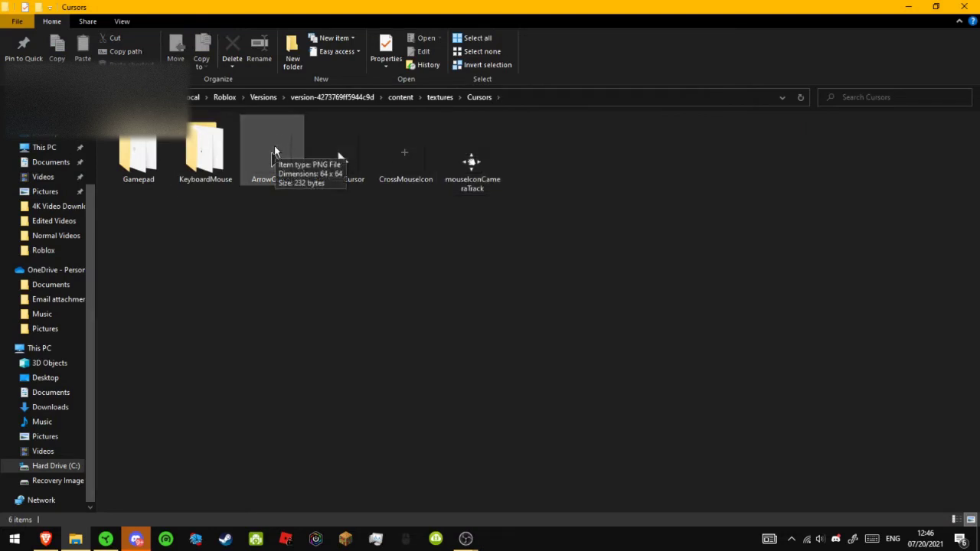
pyautogui.click(274, 151)
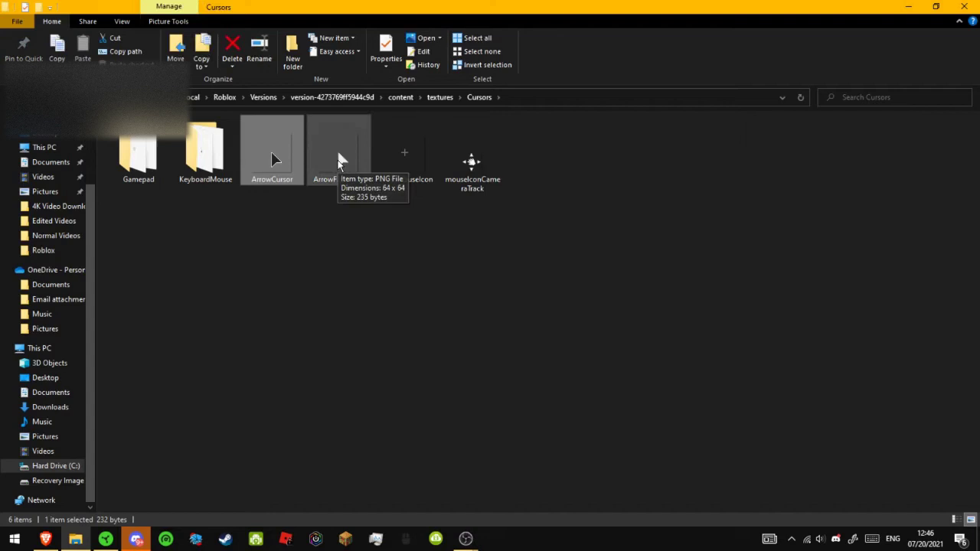
pyautogui.keyDown('ctrl'); pyautogui.scroll(1, 348, 159); pyautogui.keyUp('ctrl')
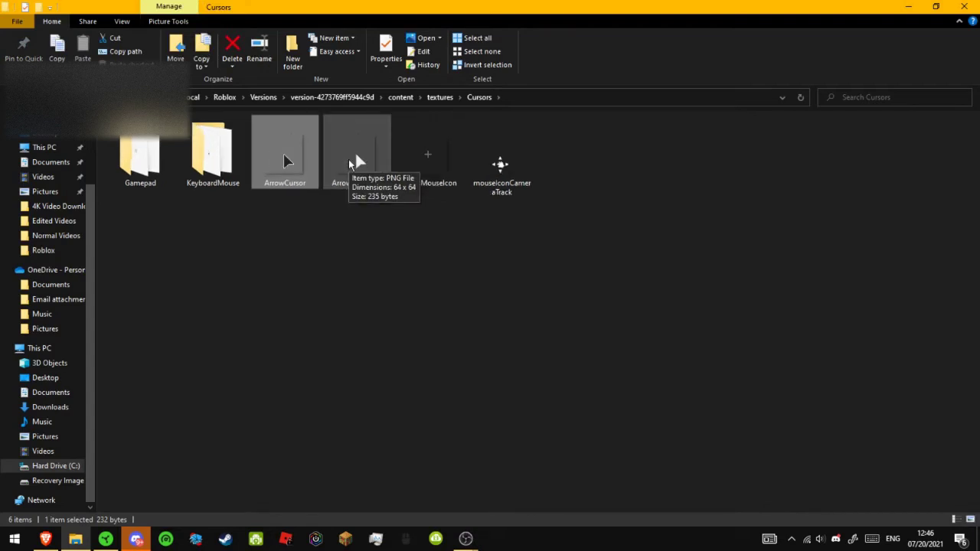
pyautogui.keyDown('ctrl'); pyautogui.click(348, 161); pyautogui.keyUp('ctrl')
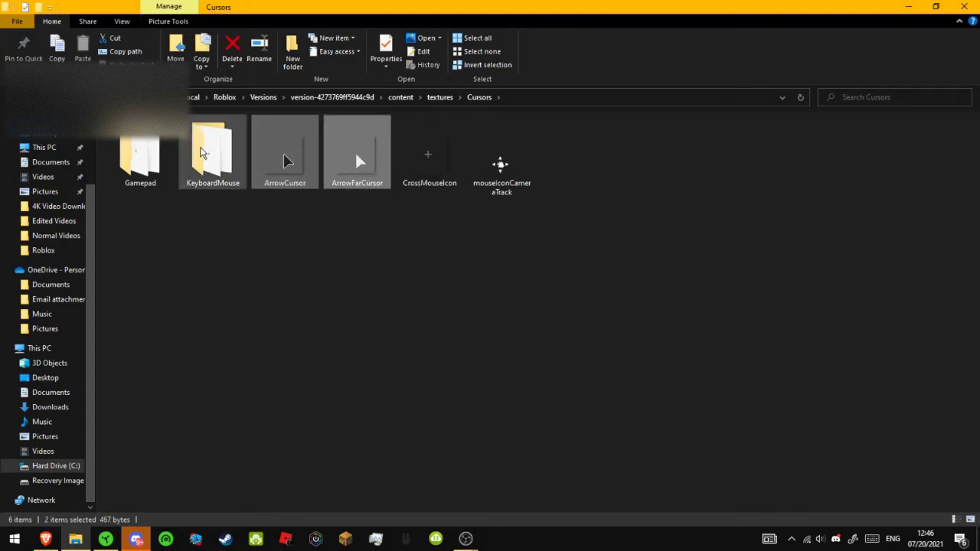
pyautogui.moveTo(287, 159); pyautogui.dragTo(213, 151)
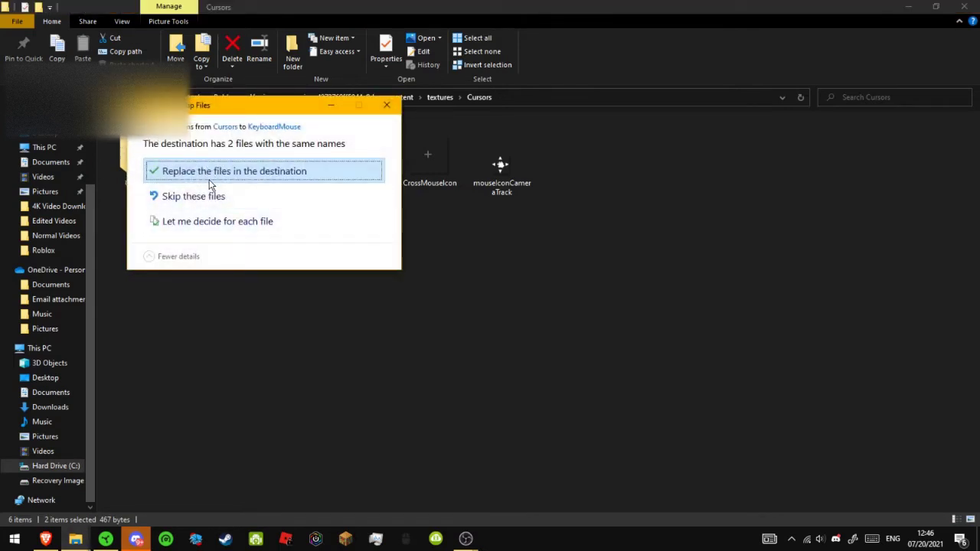
pyautogui.click(211, 176)
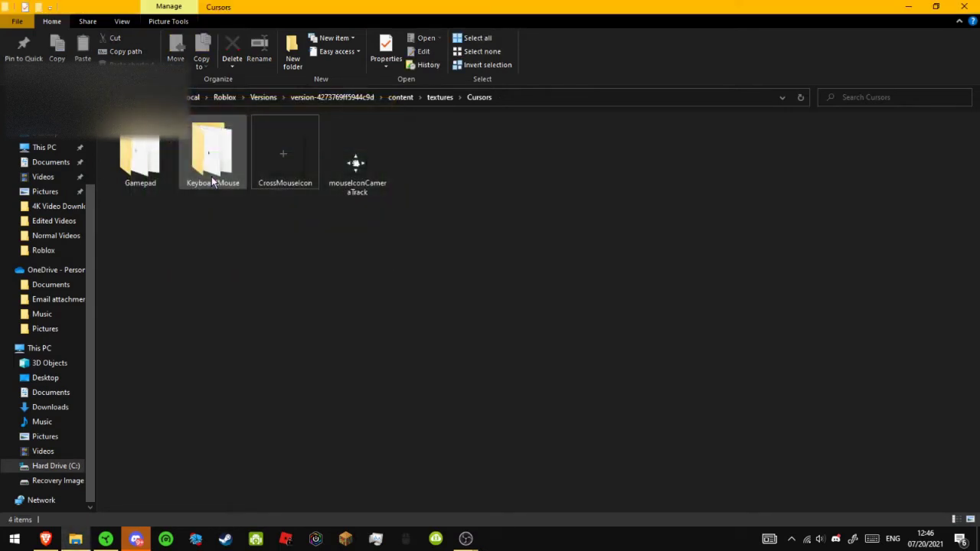
# Step: Delete the IBeamCursor image from the KeyboardMouse folder
pyautogui.doubleClick(211, 174)
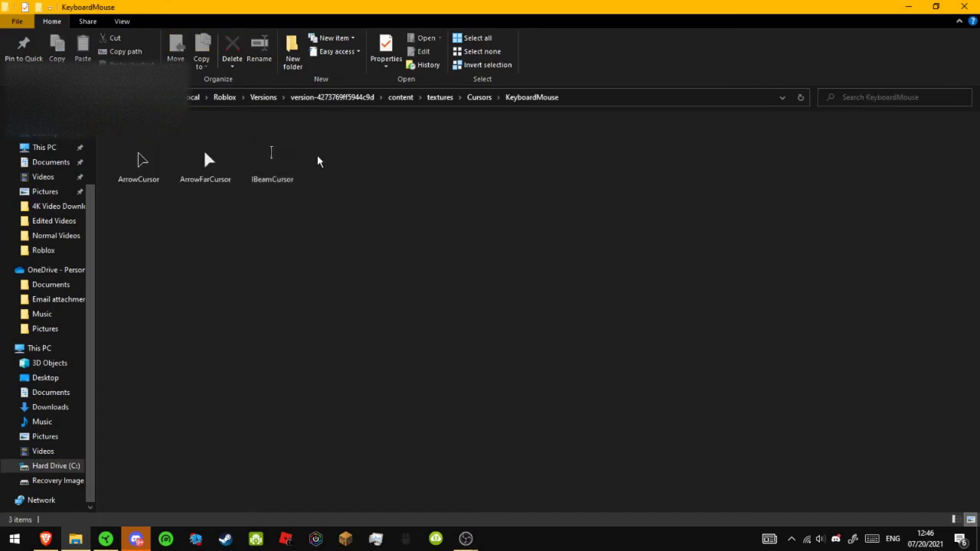
pyautogui.click(274, 161)
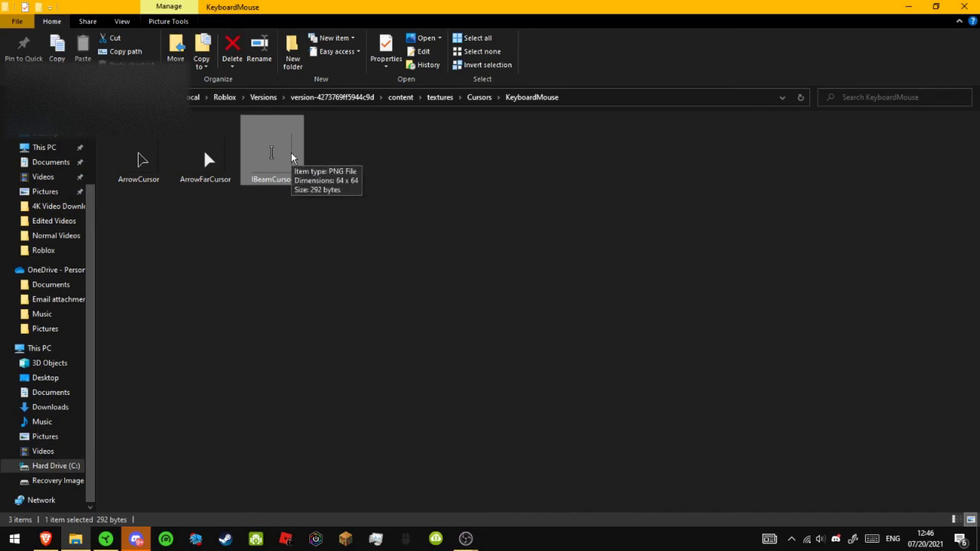
pyautogui.press('Delete')
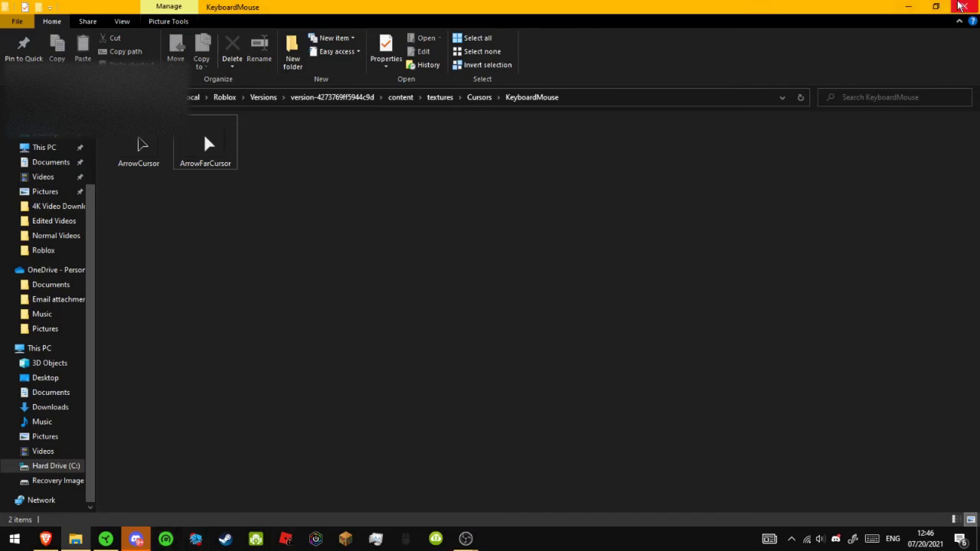
# Step: Minimize the folder window, switch to the Brave browser, open the account's own Roblox profile and play the experience named "game"
pyautogui.click(908, 6)
pyautogui.click(57, 544)
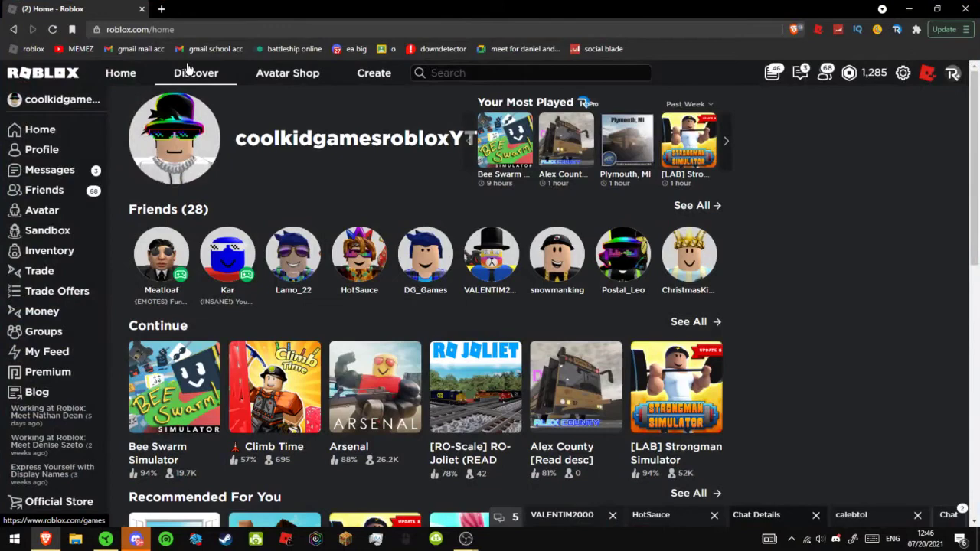
pyautogui.click(196, 154)
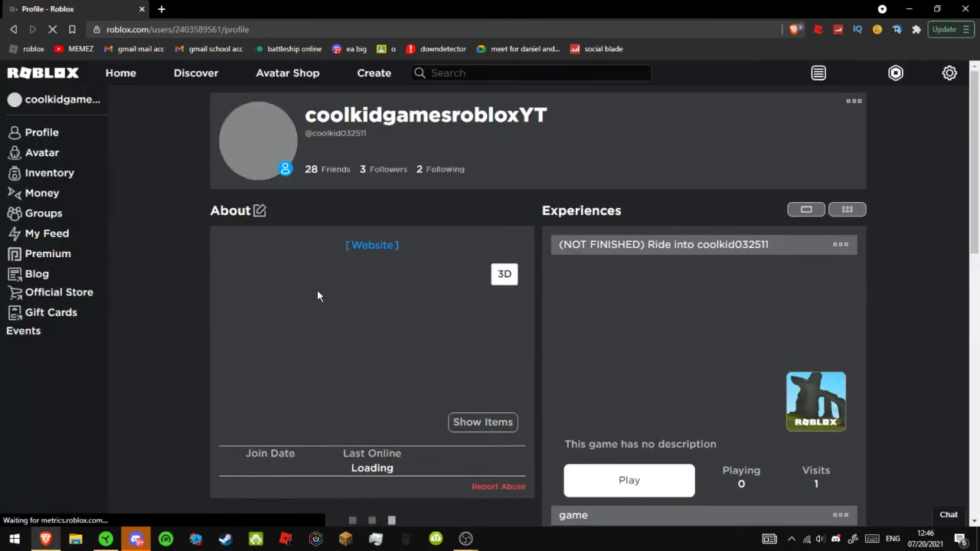
pyautogui.scroll(-2, 317, 290)
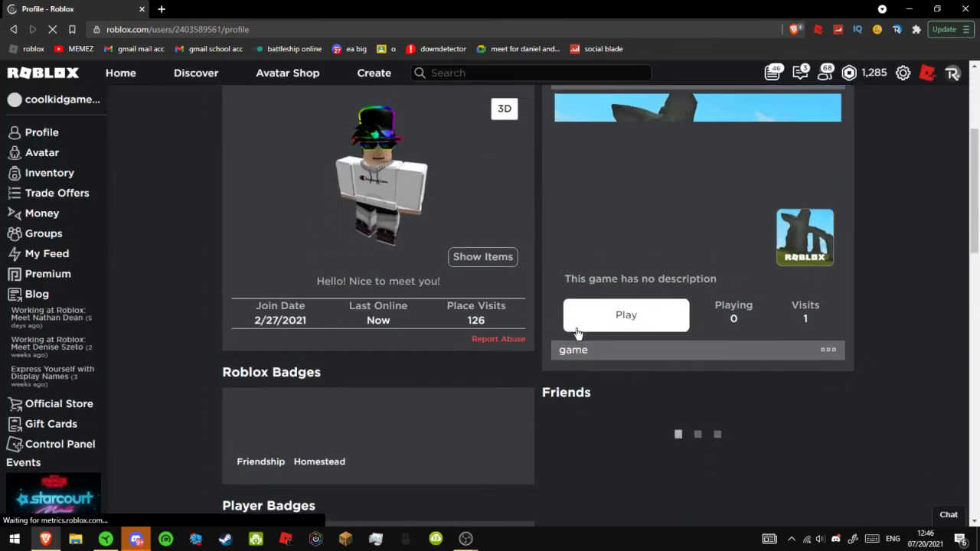
pyautogui.click(574, 352)
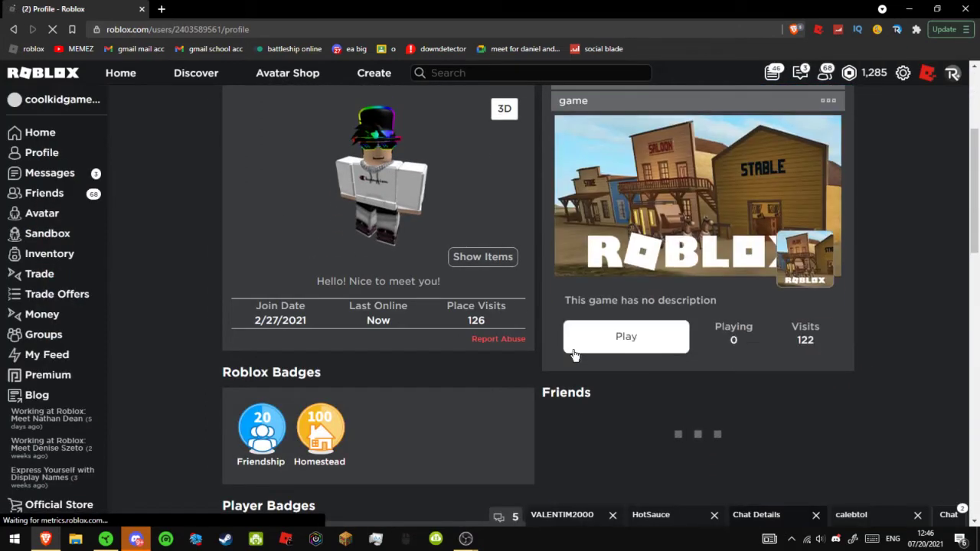
pyautogui.click(600, 336)
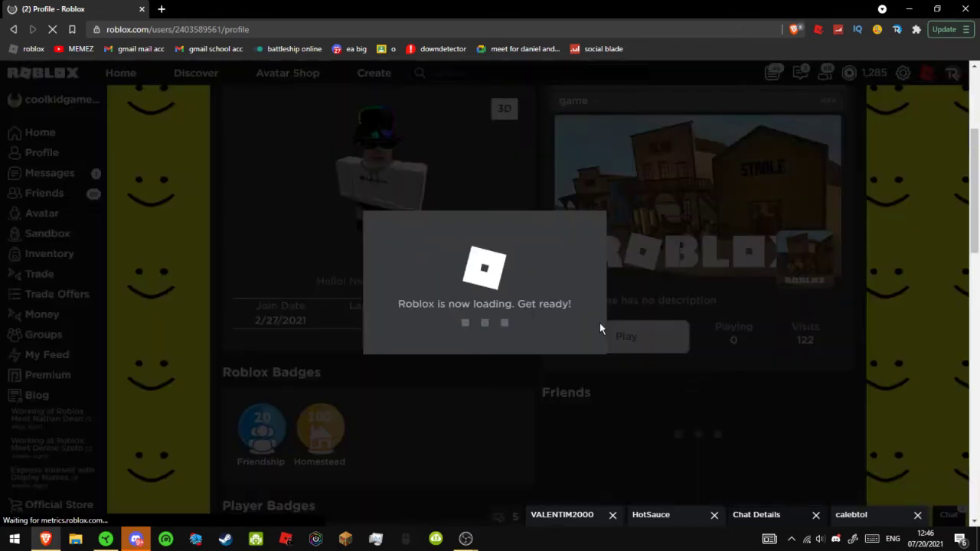
pyautogui.scroll(-4, 600, 325)
pyautogui.scroll(2, 506, 173)
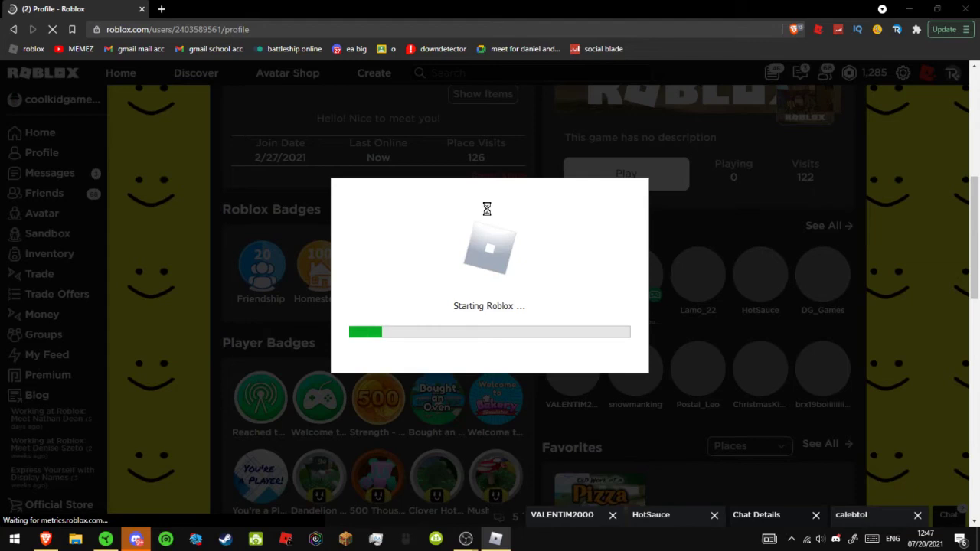
pyautogui.scroll(3, 429, 137)
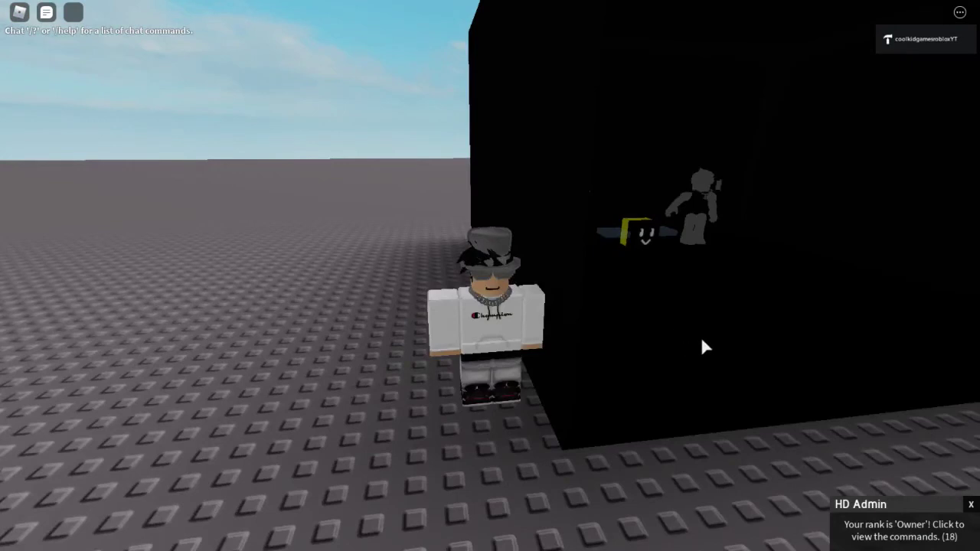
pyautogui.moveTo(261, 170)
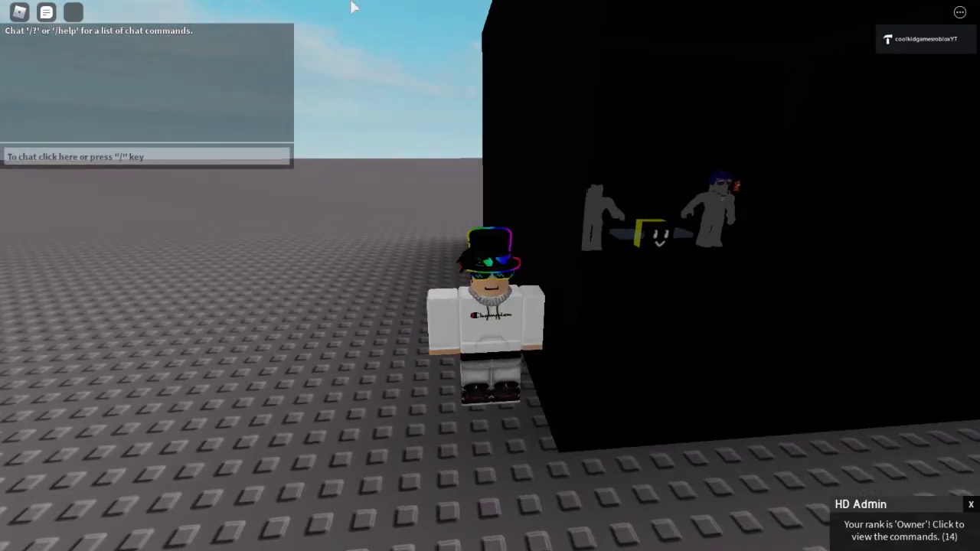
# Step: Hide the in-game chat window and examine the replaced mouse cursor while turning the view around the avatar and the black building
pyautogui.click(48, 12)
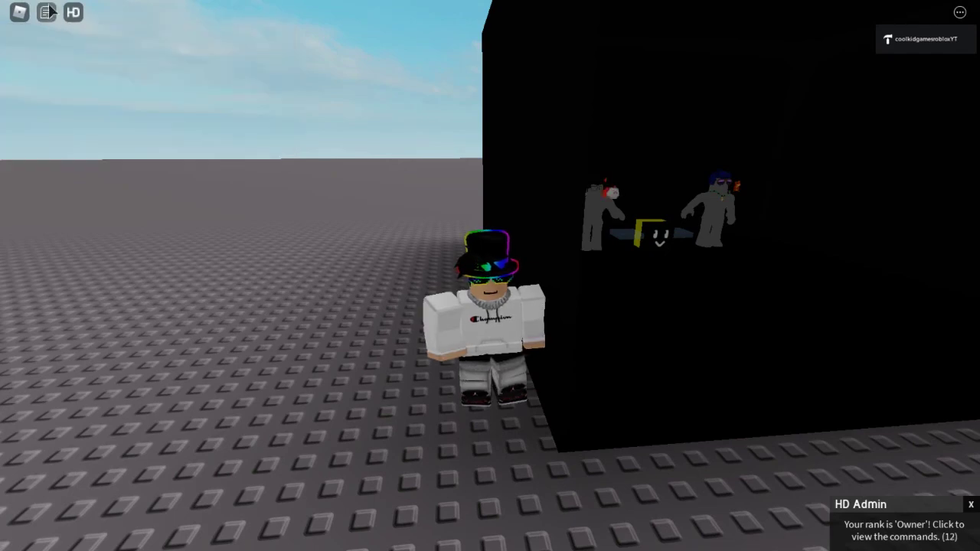
pyautogui.press('Left')
pyautogui.press('Left')
pyautogui.press('Left')
pyautogui.press('Left')
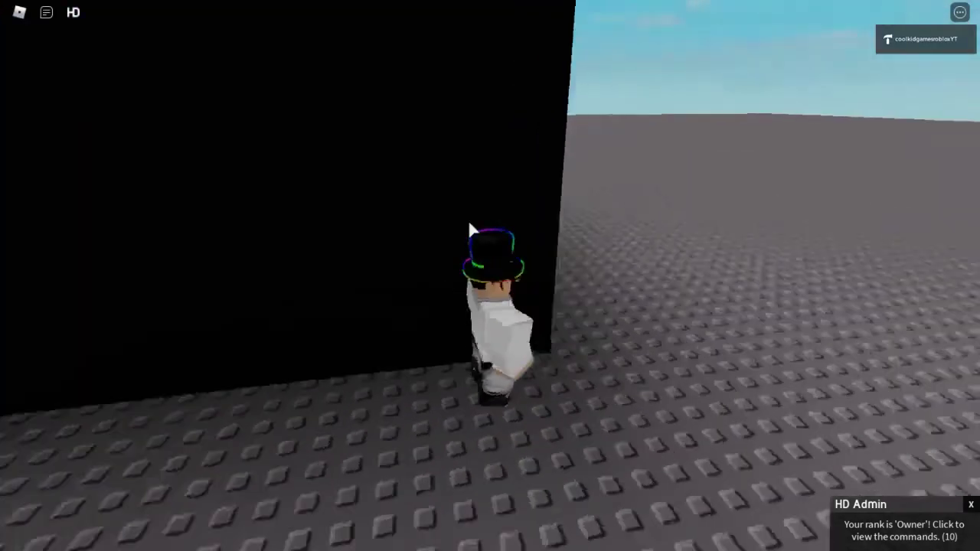
pyautogui.scroll(5, 467, 219)
pyautogui.scroll(-5, 468, 219)
pyautogui.press('Left')
pyautogui.press('Left')
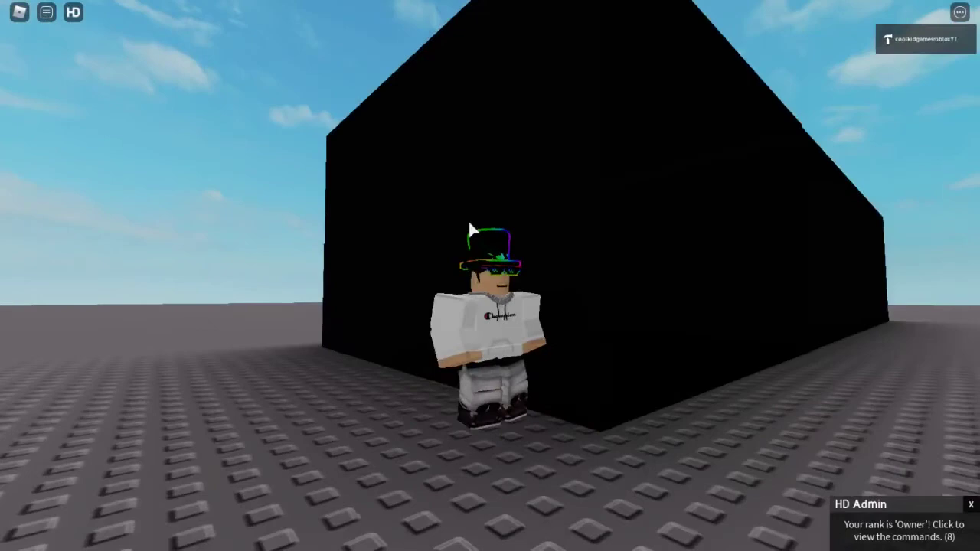
pyautogui.press('Right')
pyautogui.press('Right')
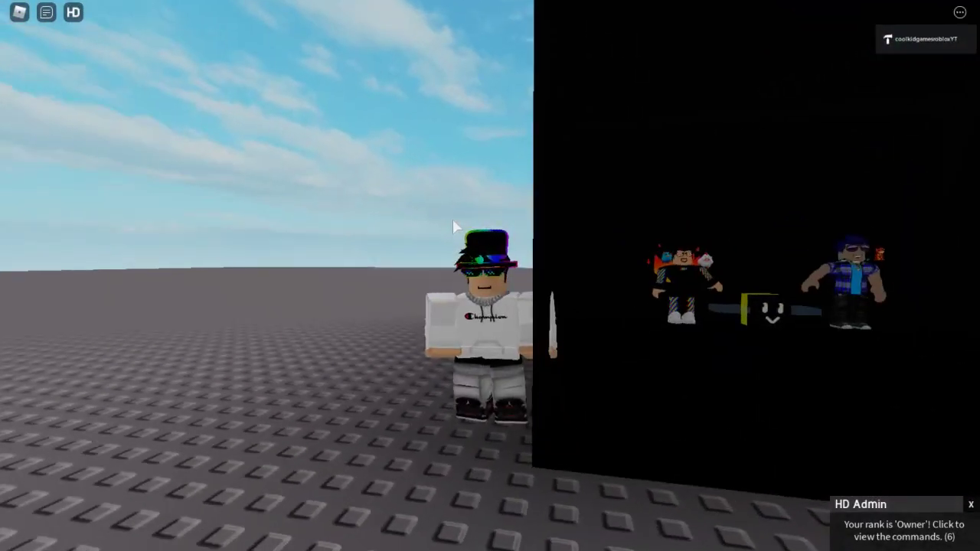
pyautogui.press('Left')
pyautogui.scroll(-4, 501, 239)
pyautogui.press('Left')
pyautogui.press('Left')
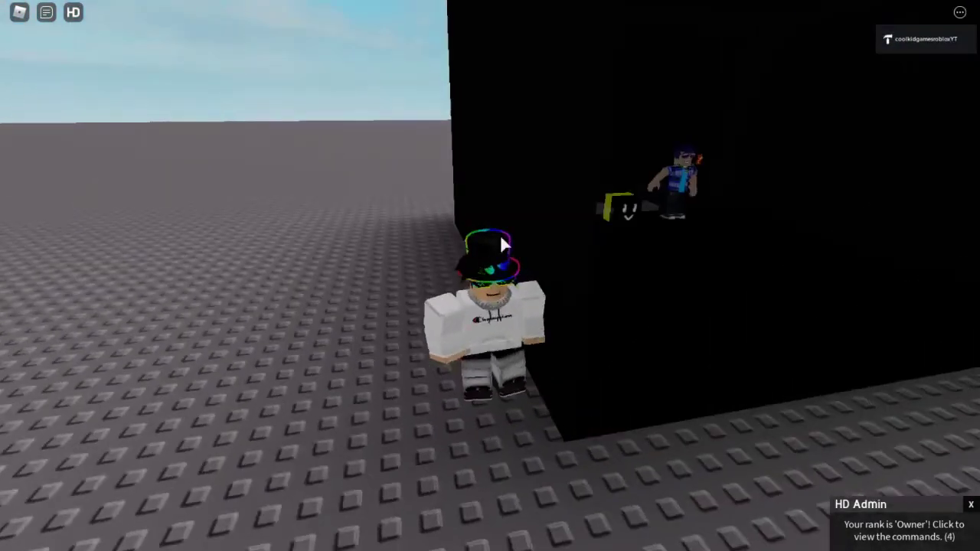
pyautogui.scroll(3, 502, 239)
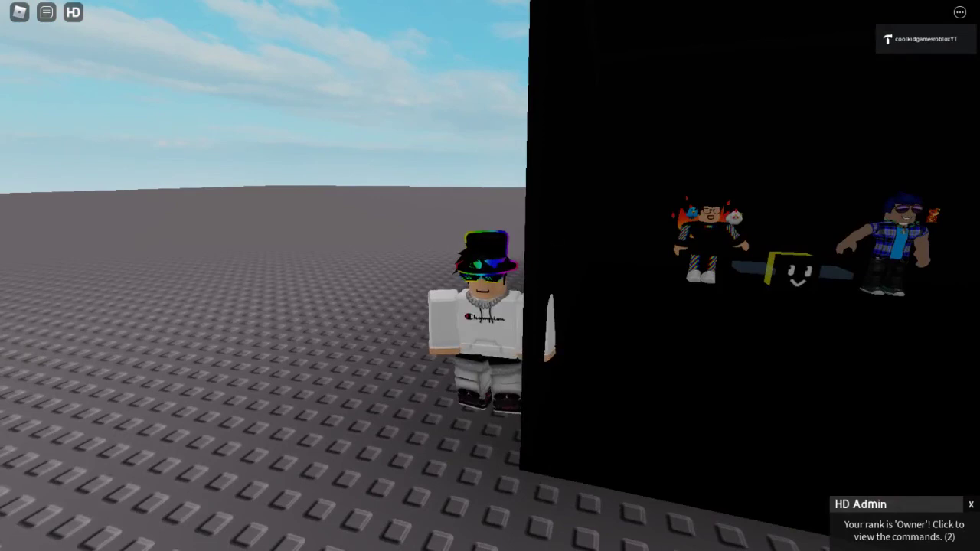